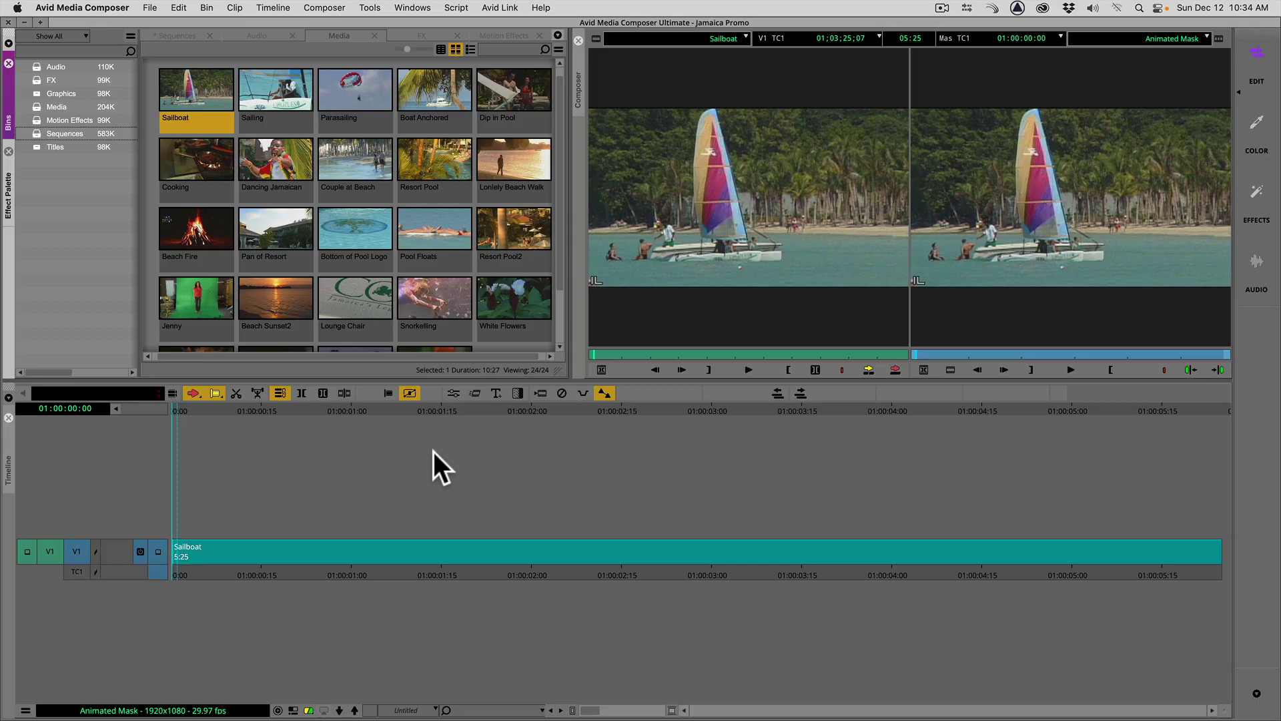
Step: Copy the Sailboat clip onto a new V2 track above it and monitor V2
click(612, 546)
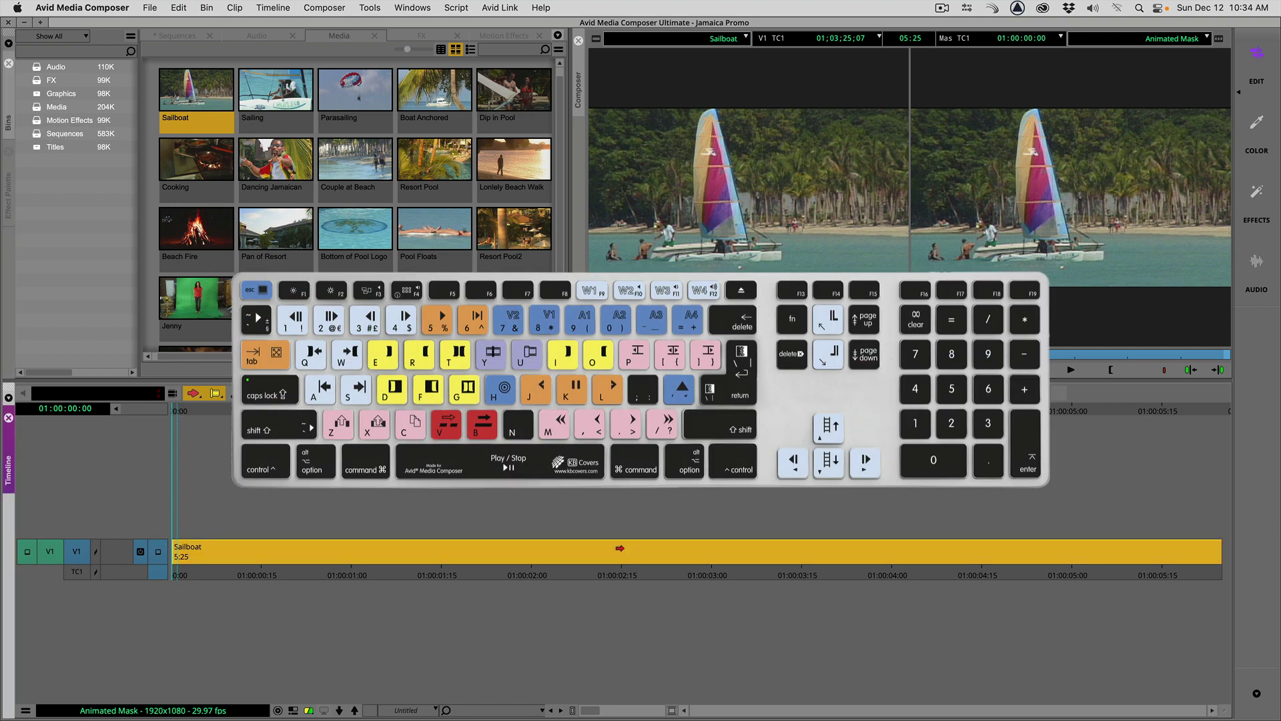
key(alt)
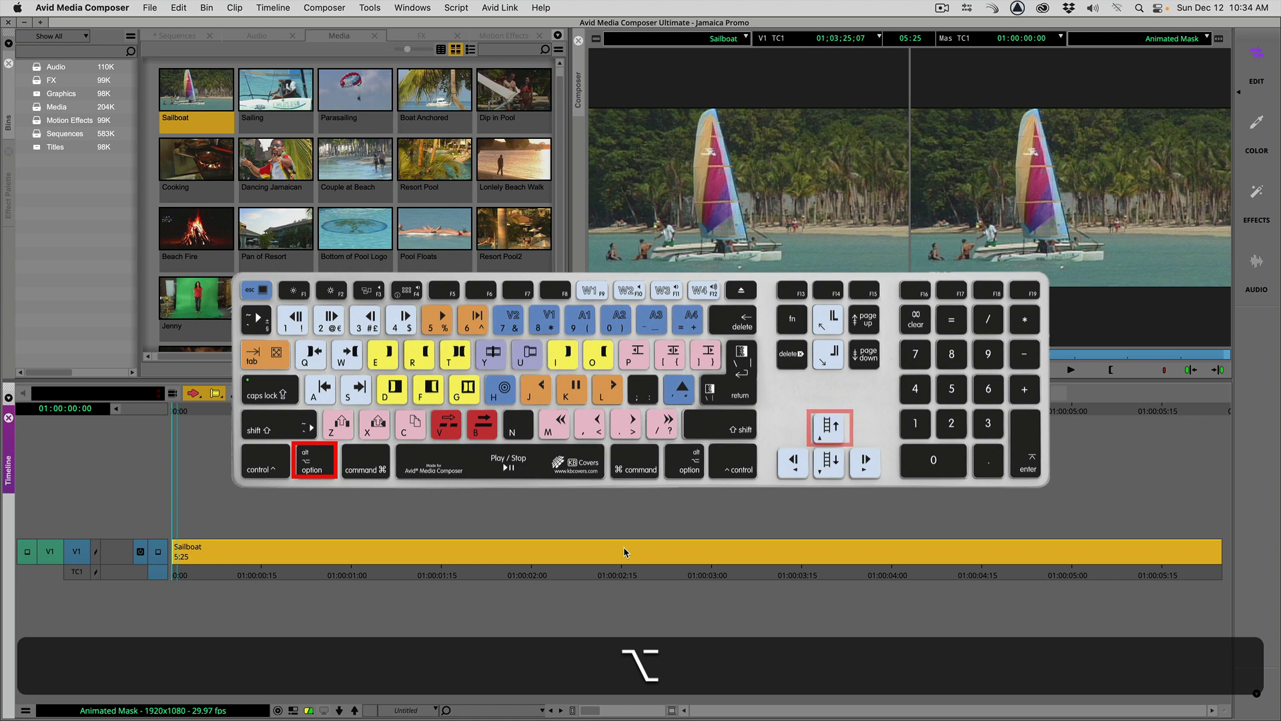
key(alt+Up)
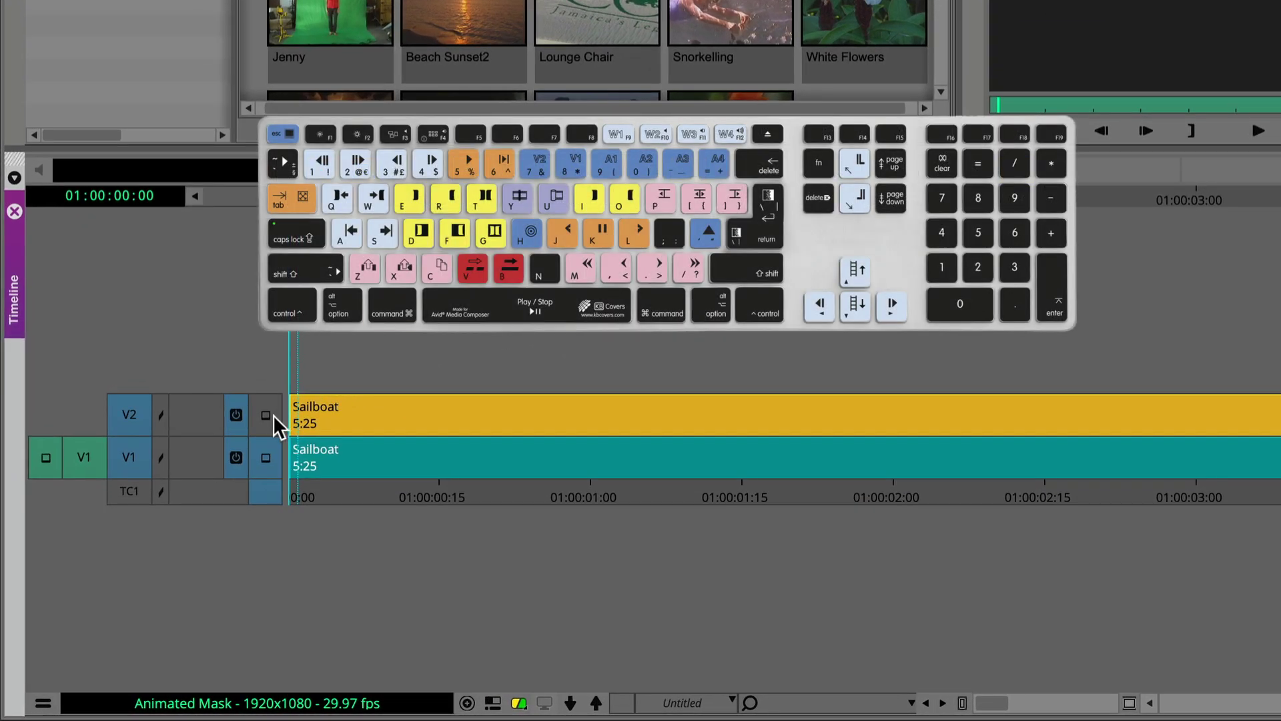
super+click(274, 414)
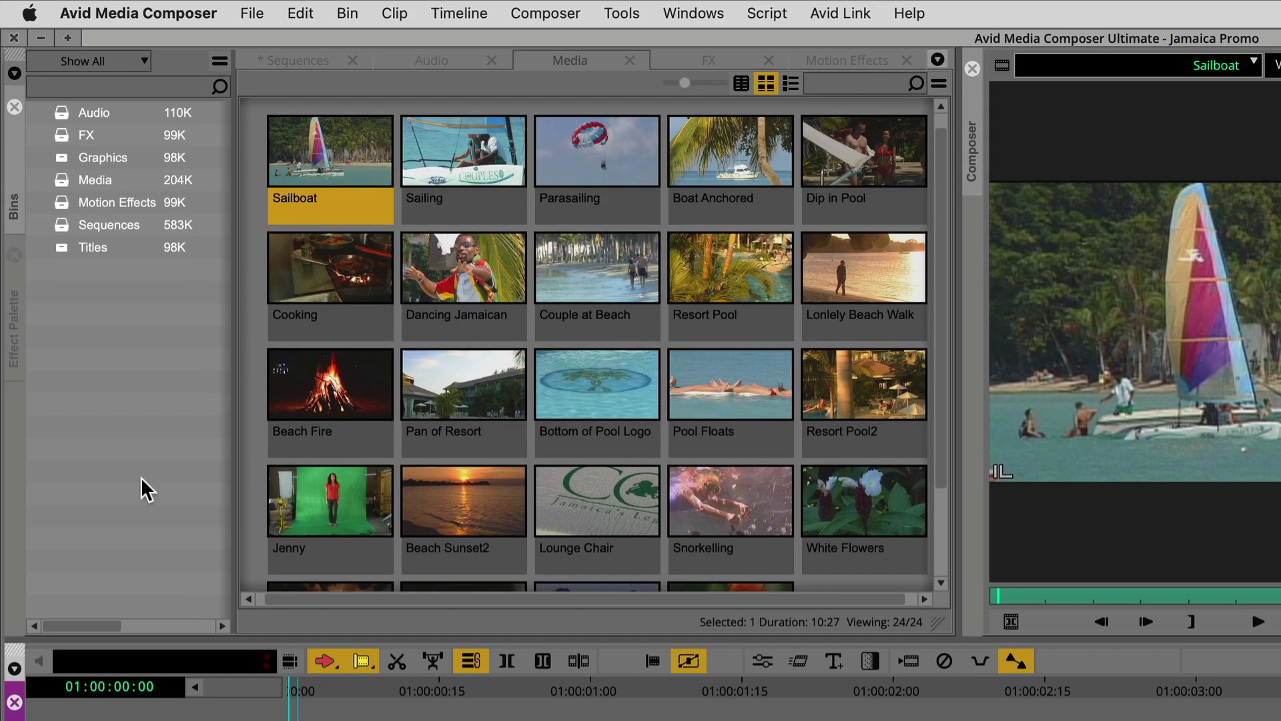
Step: Drag AniMatte from the Key effects onto the V2 Sailboat clip
click(20, 306)
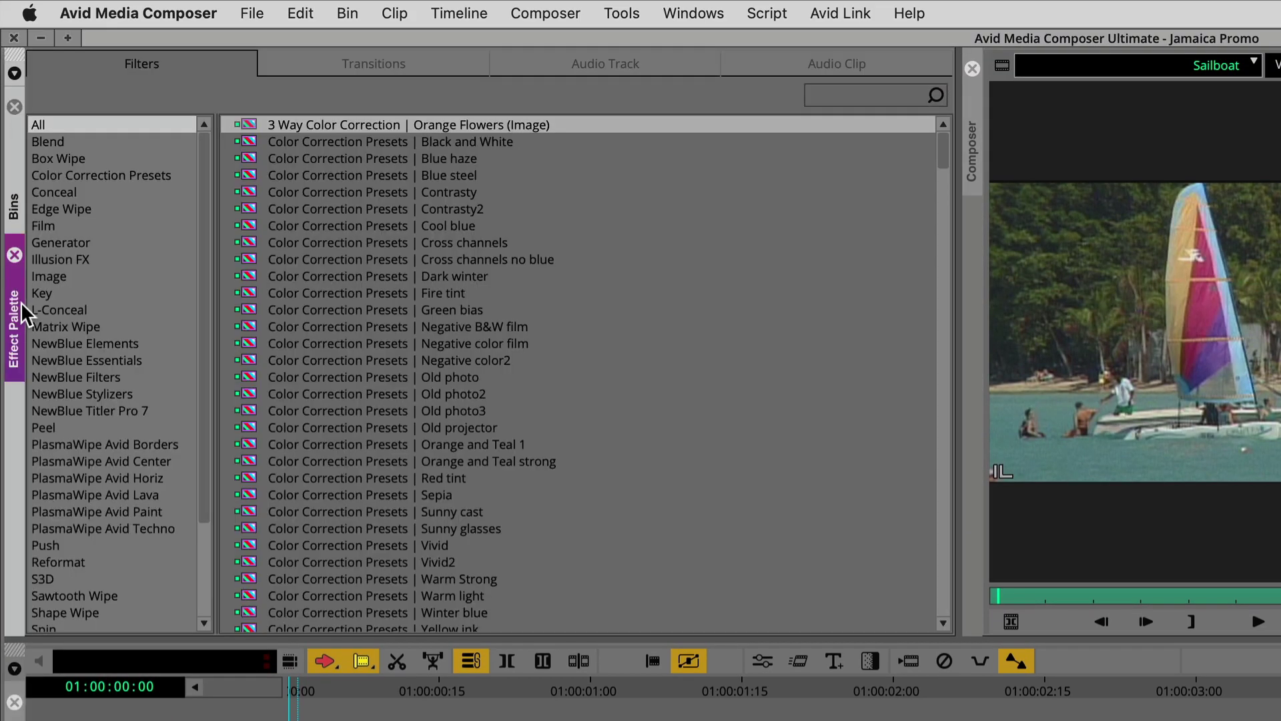
click(78, 296)
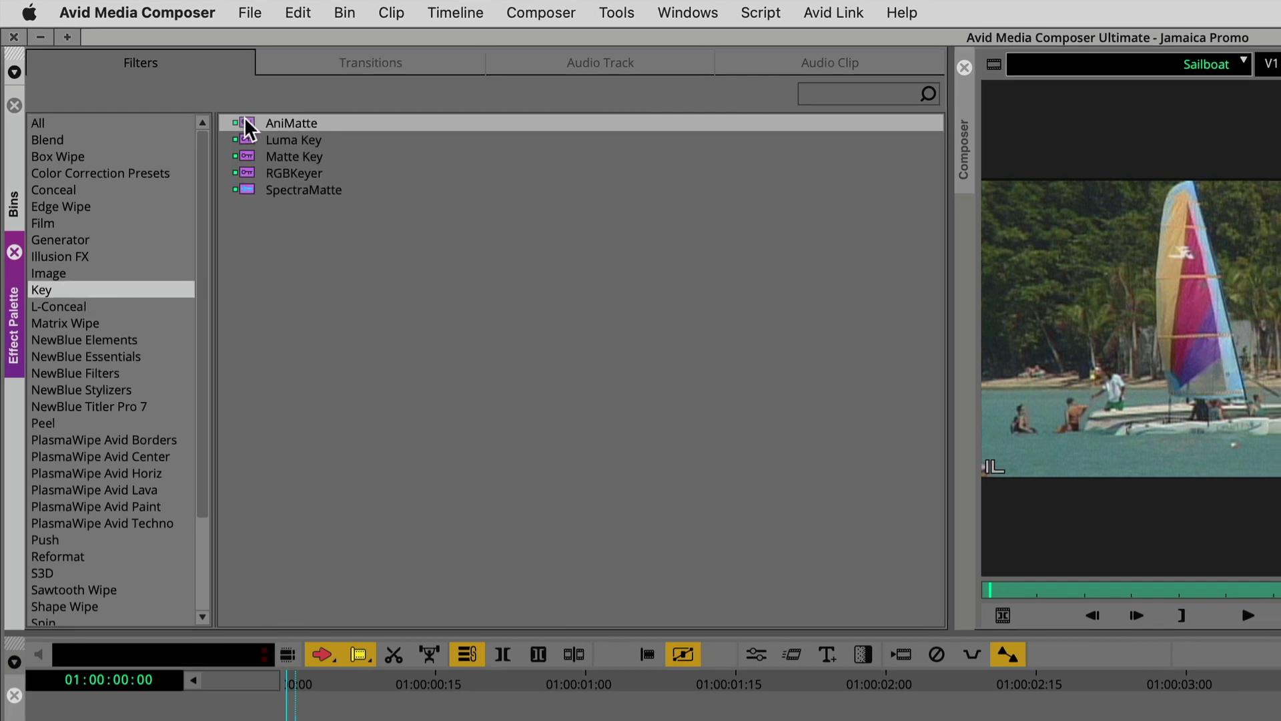
drag(249, 131, 753, 524)
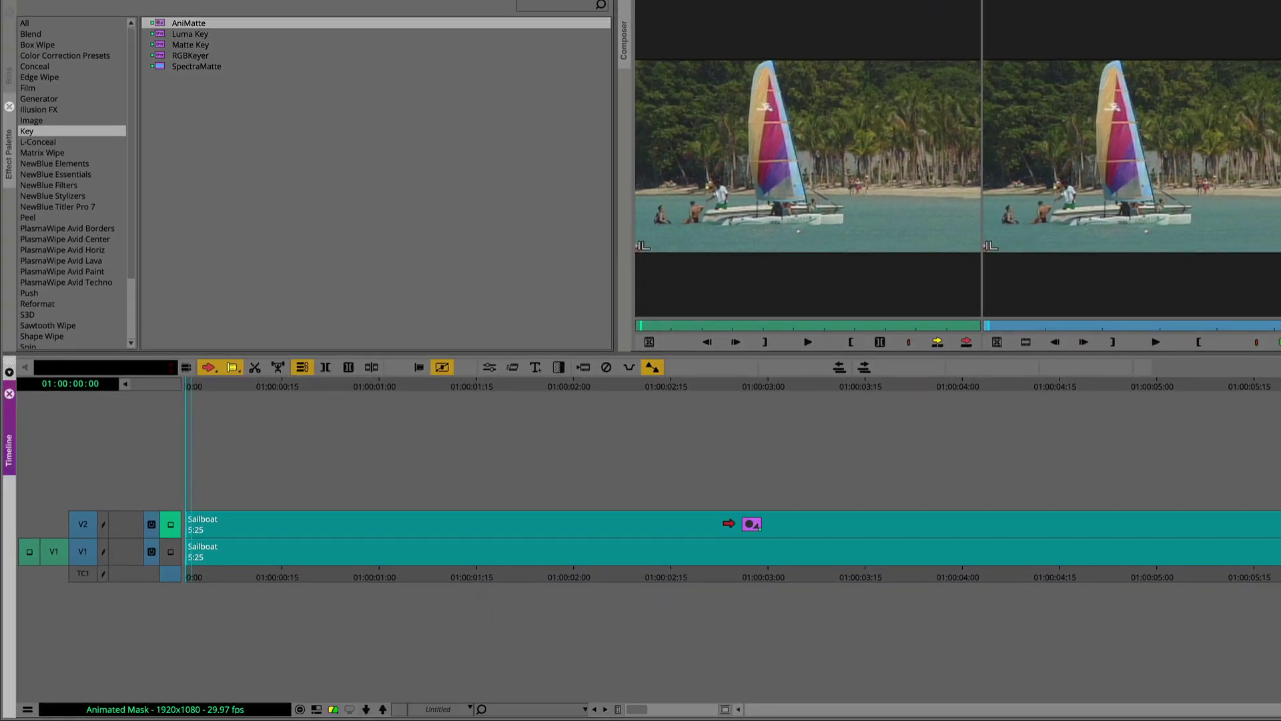
Step: Enter Effect Mode for AniMatte, reduce the record image to 75%, and pick the Rect Tool
click(490, 369)
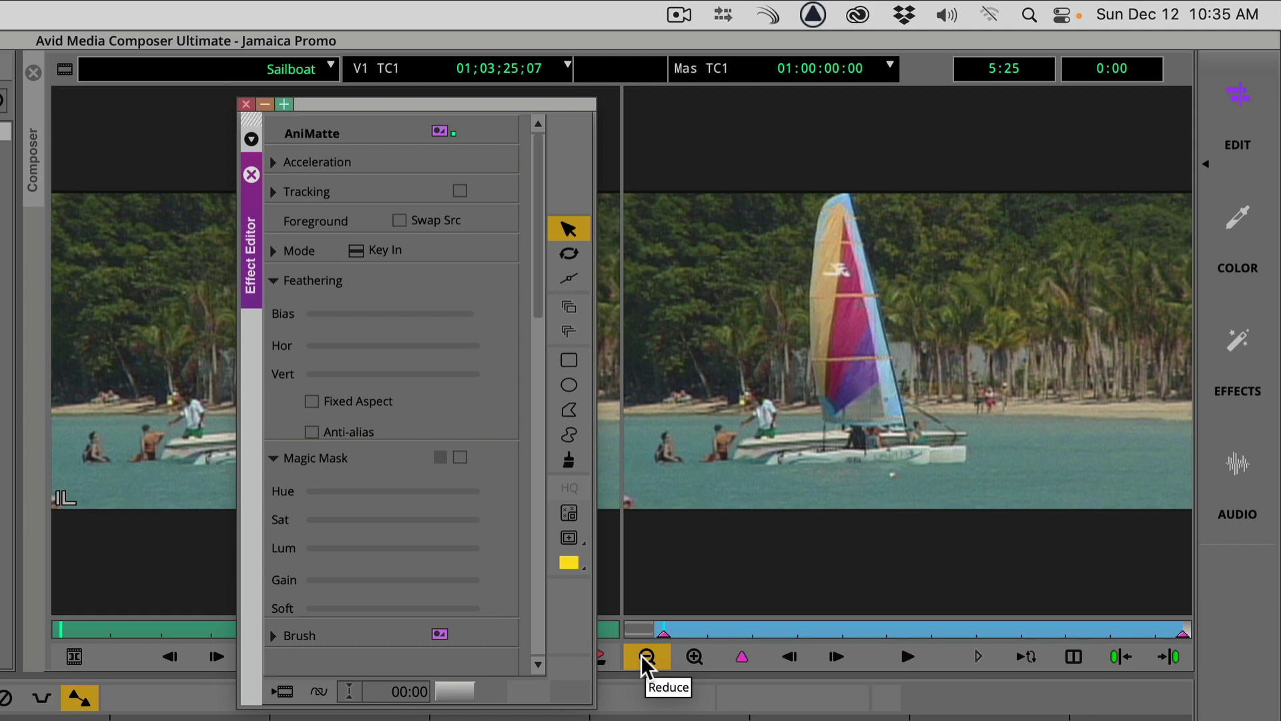
click(646, 658)
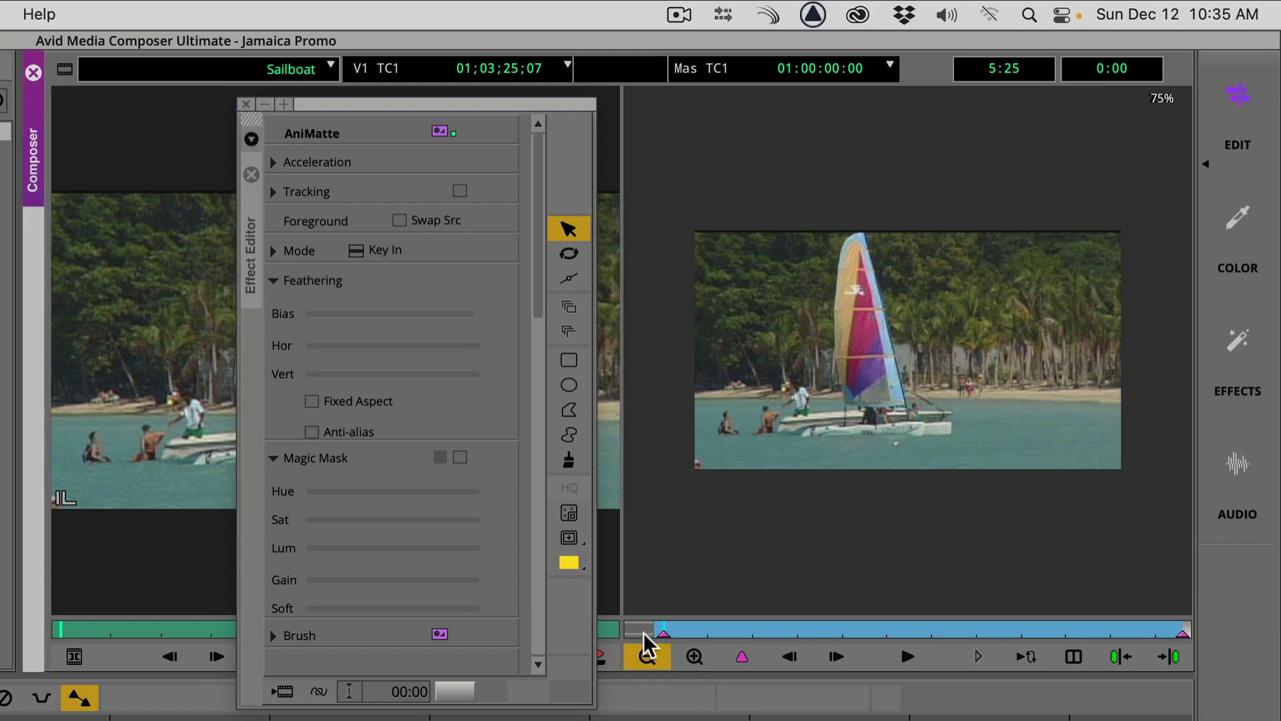
click(572, 362)
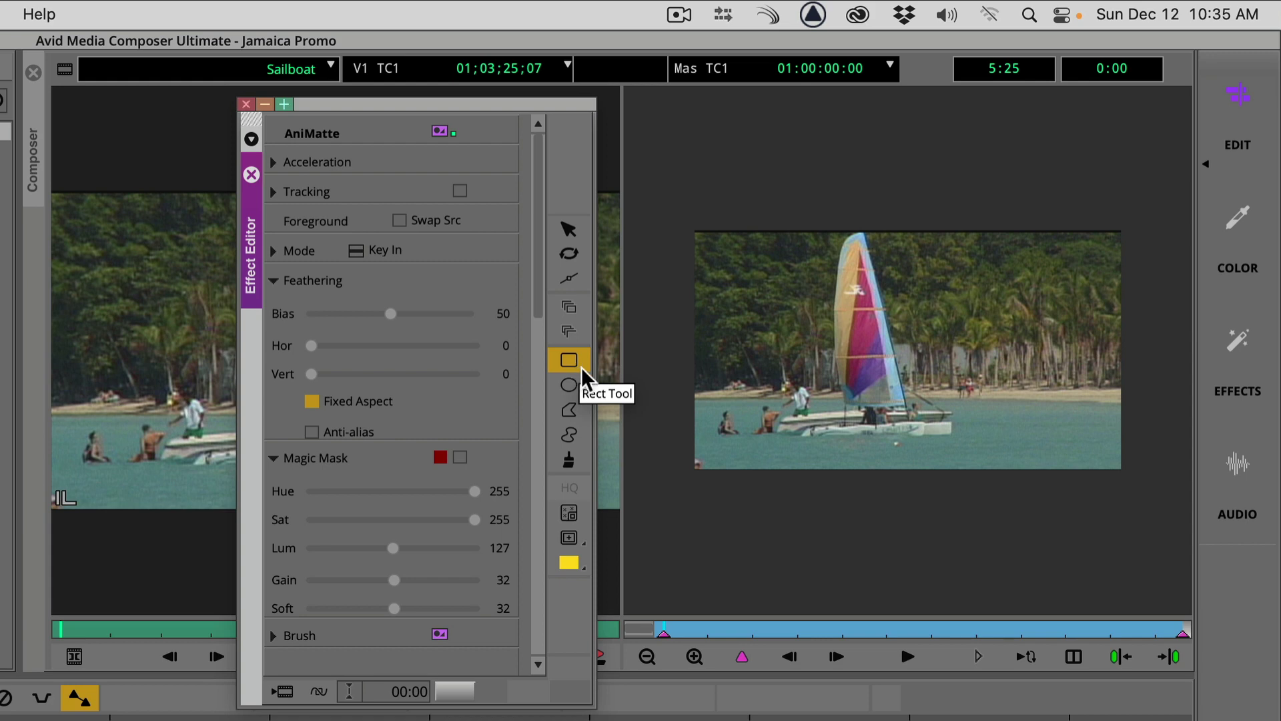
Step: Draw a rectangular matte over the water, disable Fixed Aspect, and set vertical feathering to 24
drag(685, 390, 1131, 493)
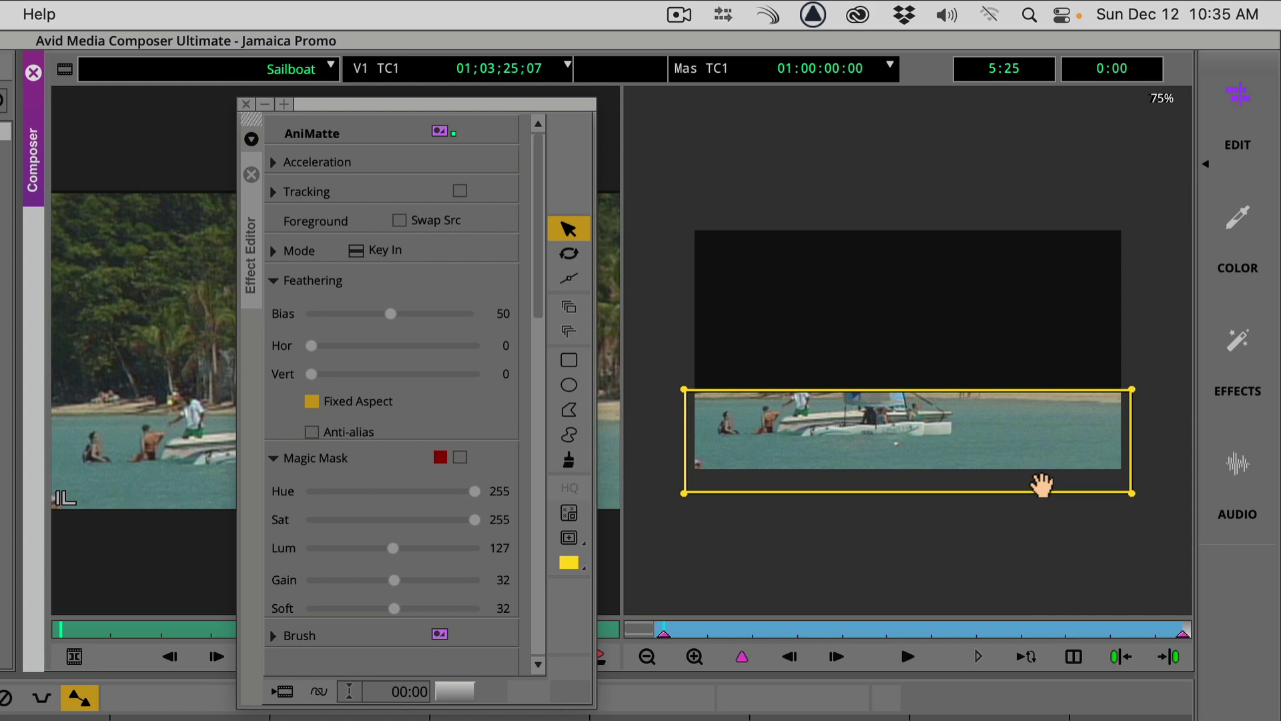
click(312, 403)
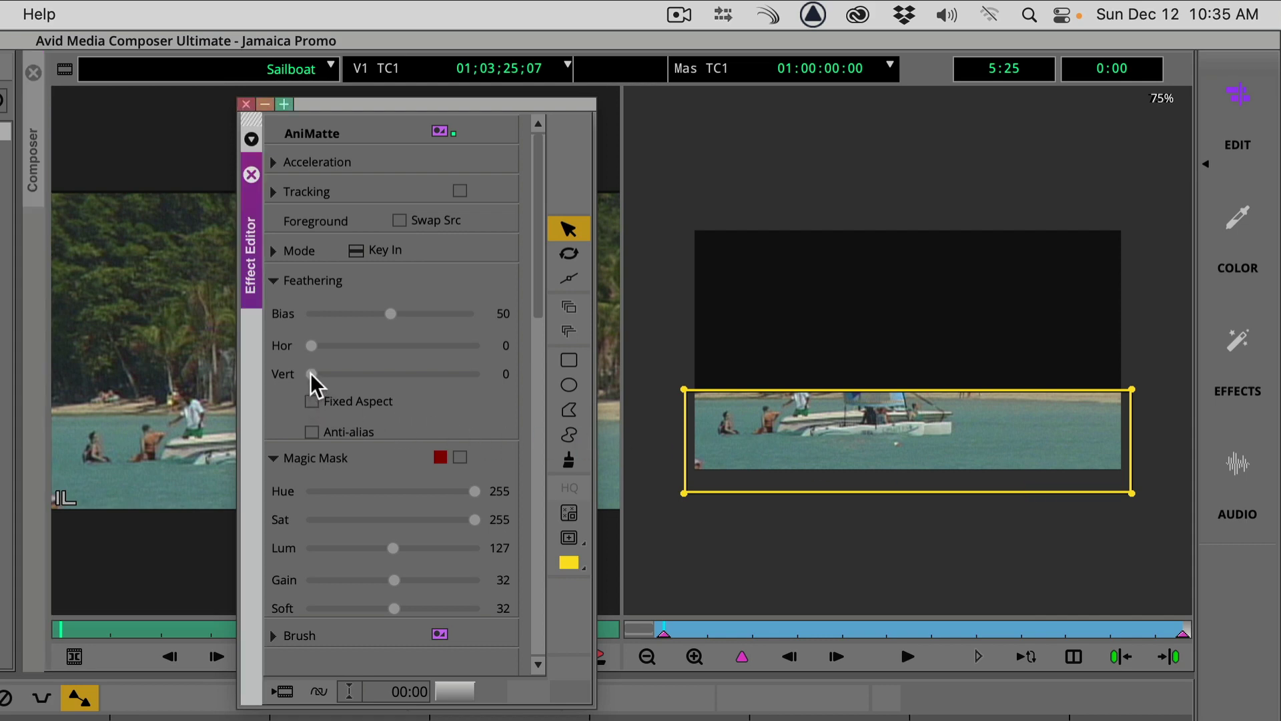
drag(310, 377, 378, 388)
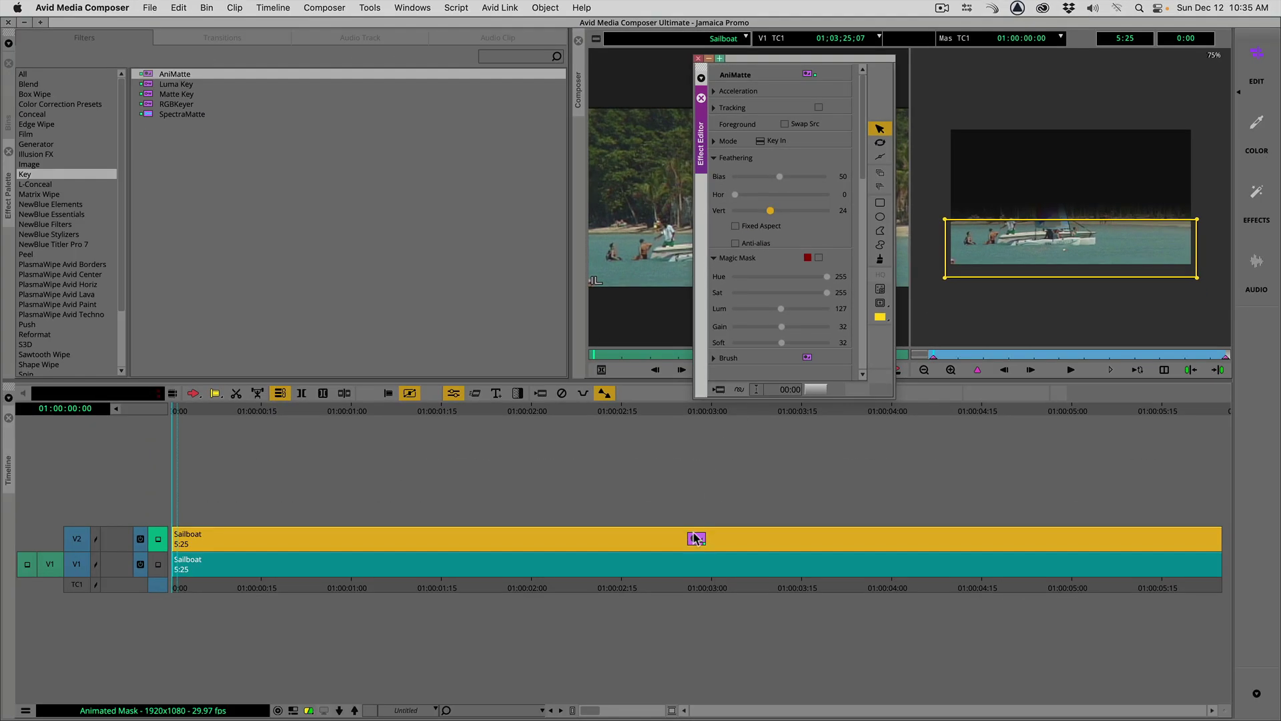
Step: Park on the AniMatte and nest Color Effect from the Image category inside it
click(696, 542)
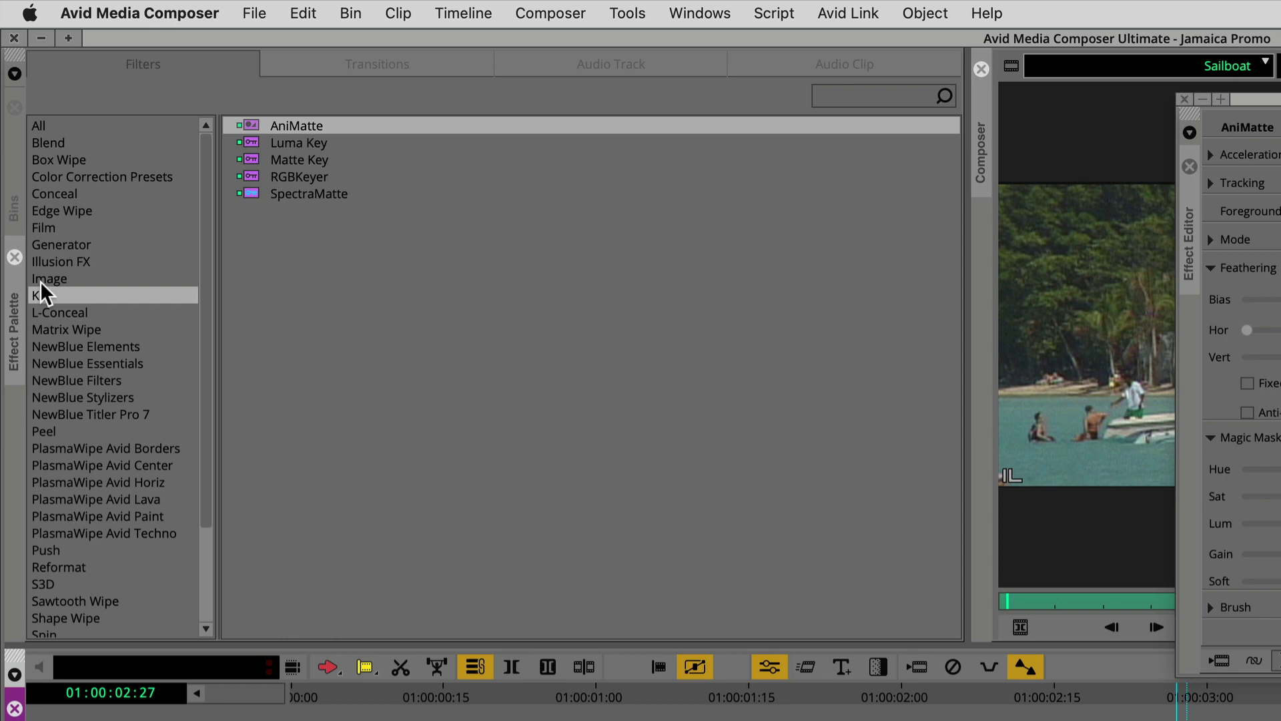
click(40, 283)
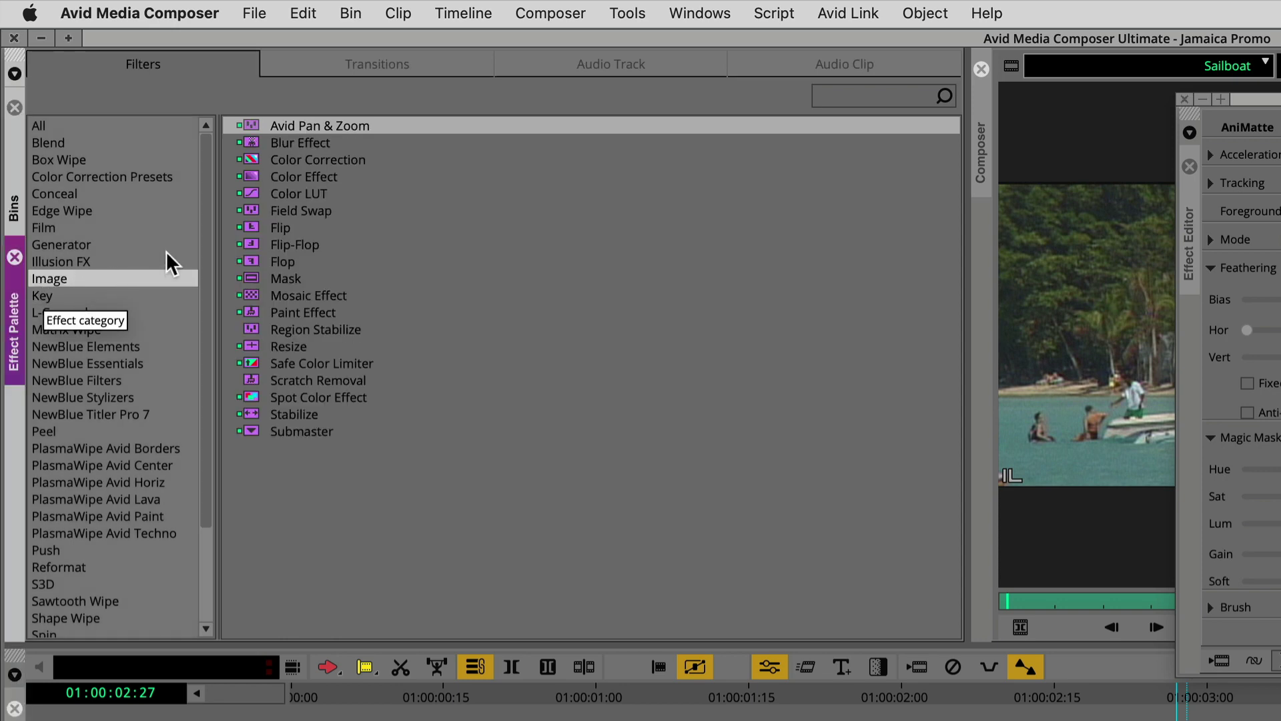
drag(241, 165, 715, 533)
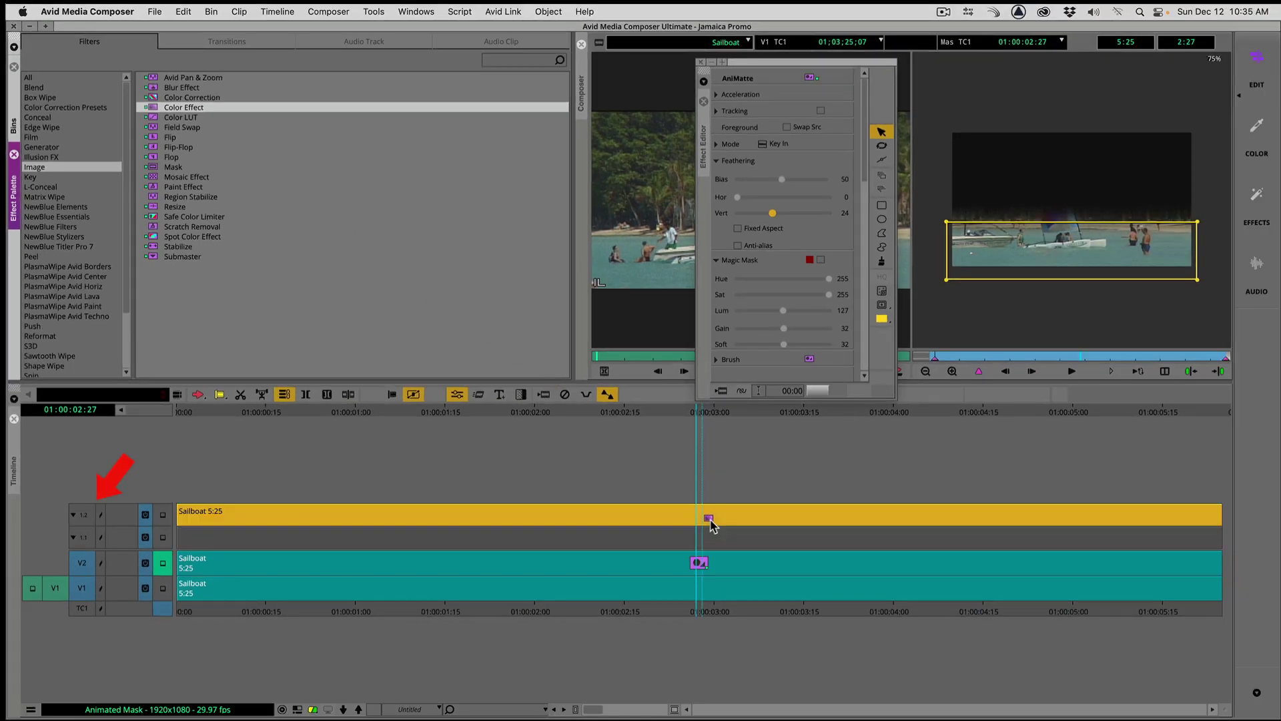
drag(716, 533, 711, 526)
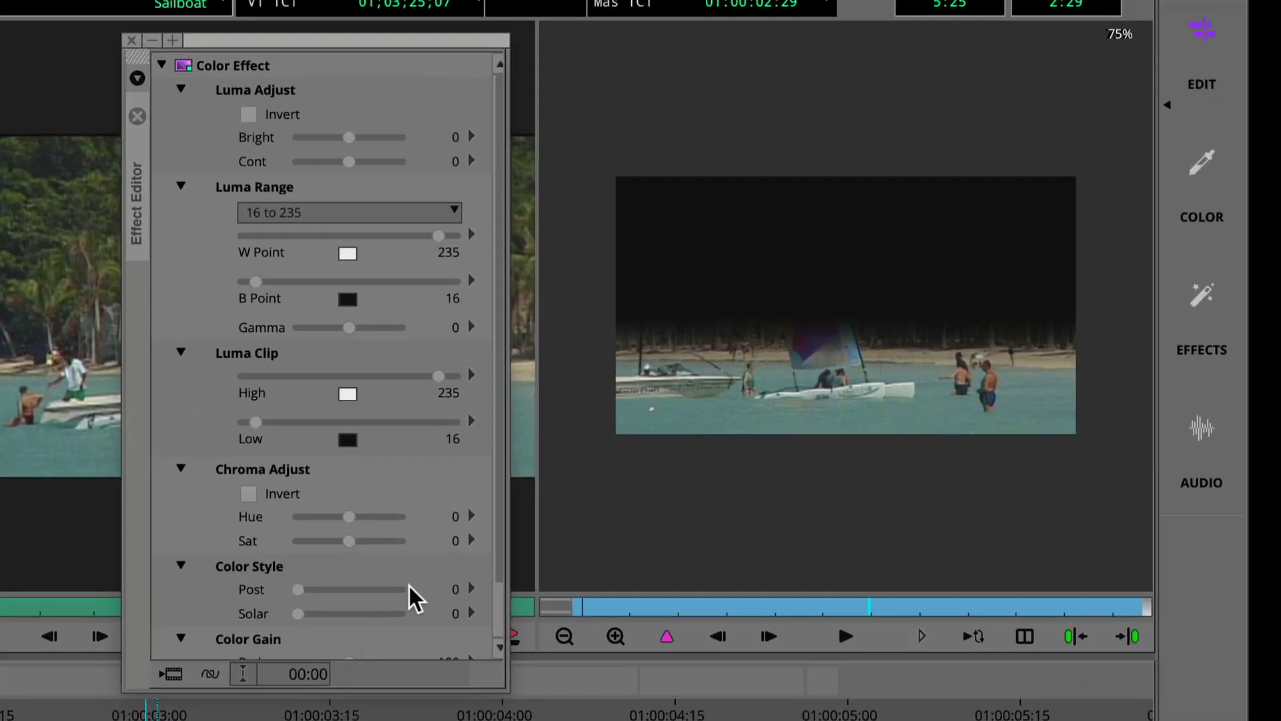
drag(504, 536, 509, 607)
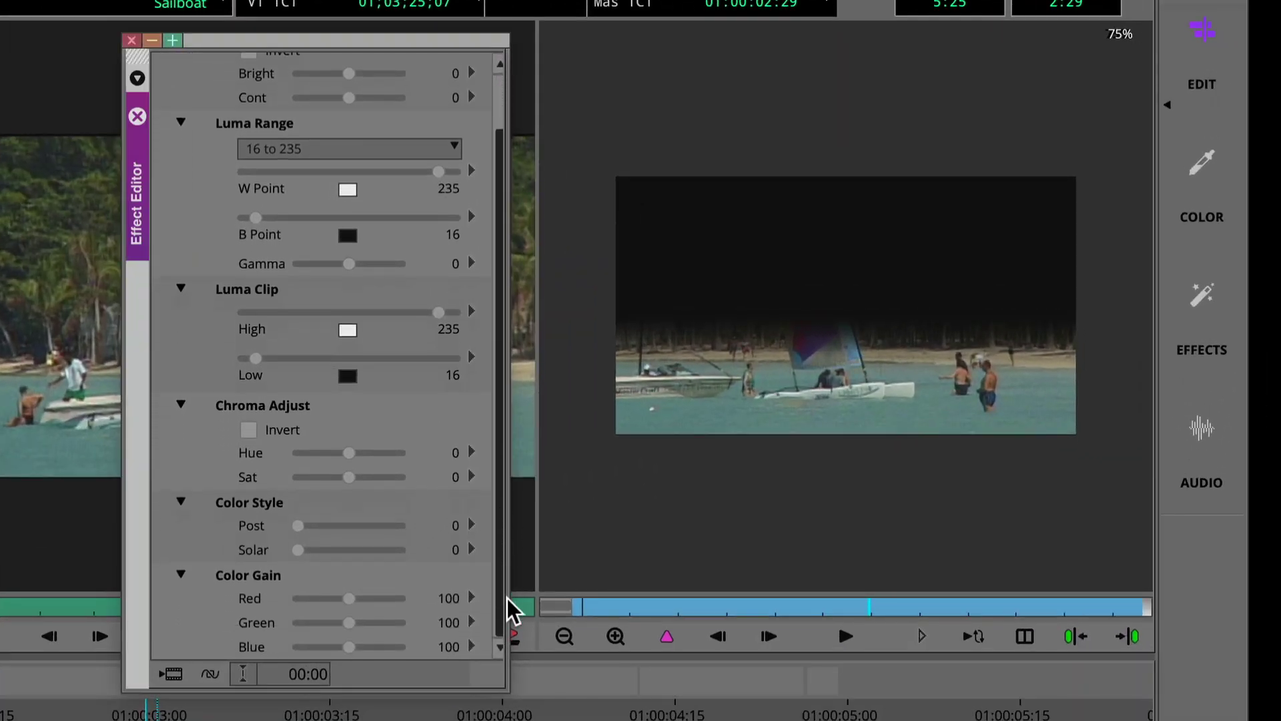
Step: Raise the Color Effect's Blue gain slider to 129
drag(350, 647, 368, 648)
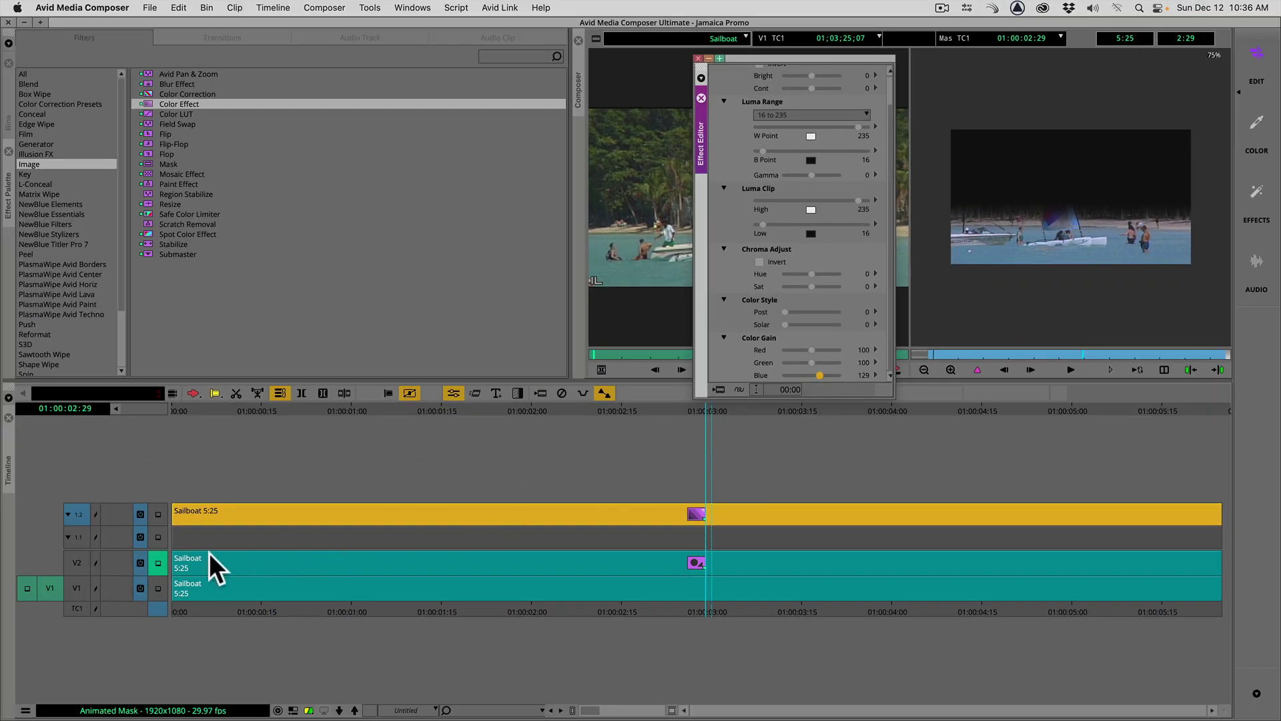
Step: Step out of the nest and play the sailboat composite with bluer water
click(158, 563)
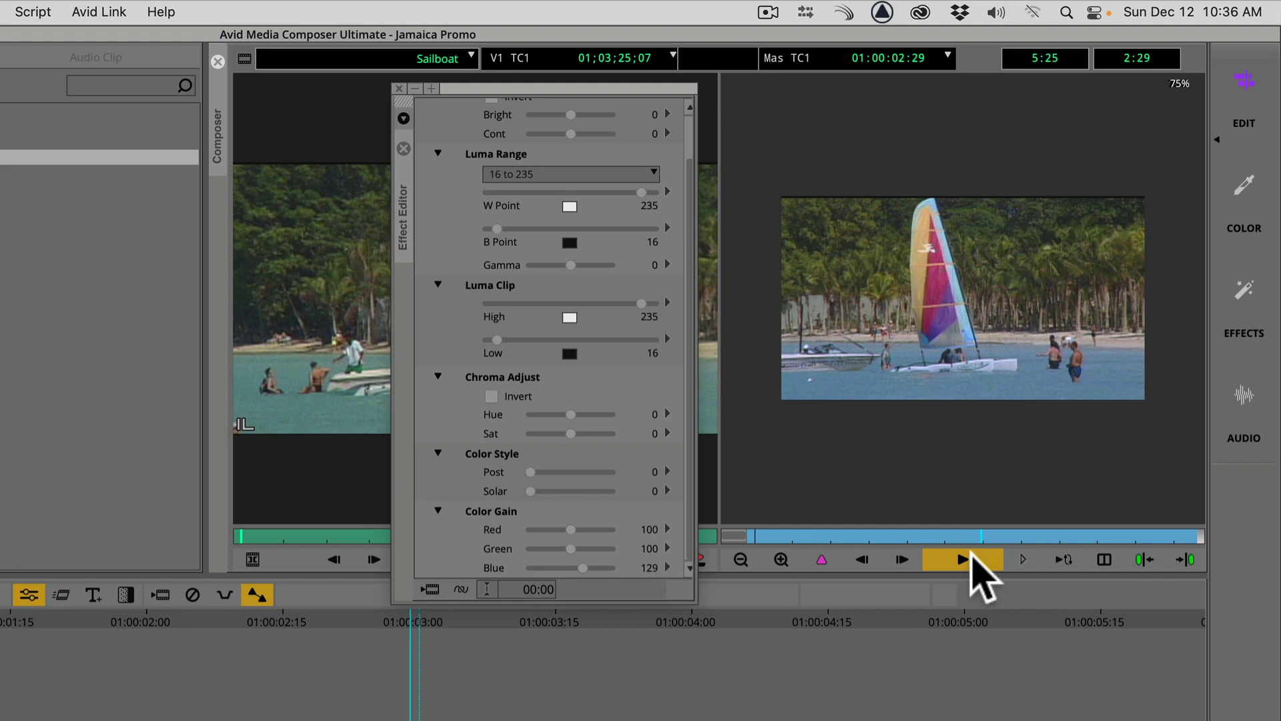
click(963, 560)
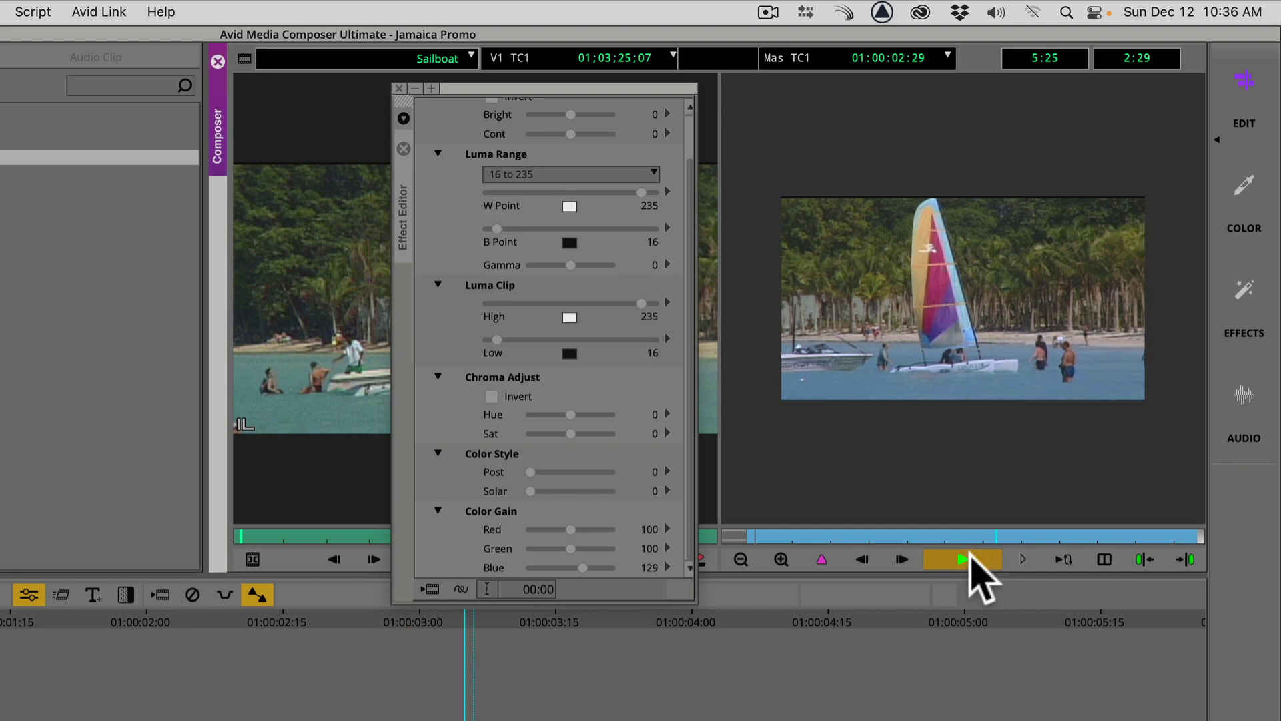